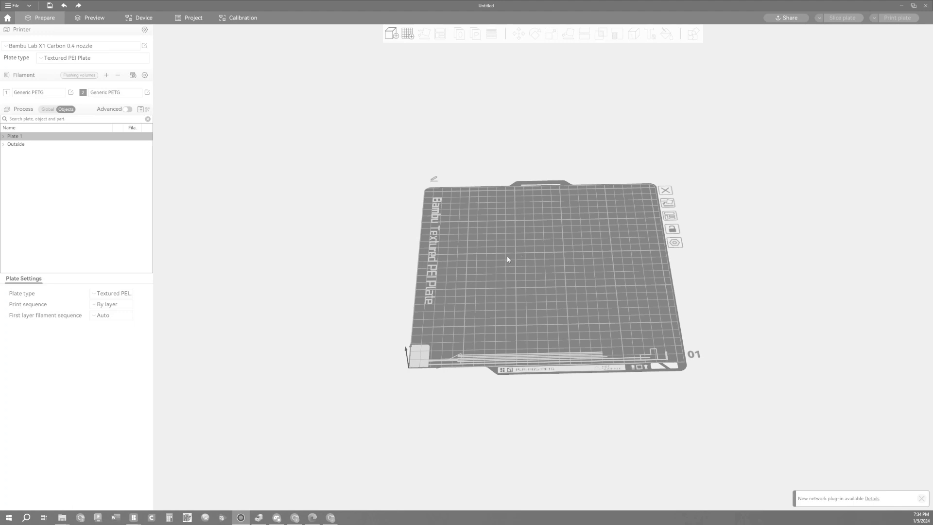
Add a cylinder primitive to the plate
right_click(506, 254)
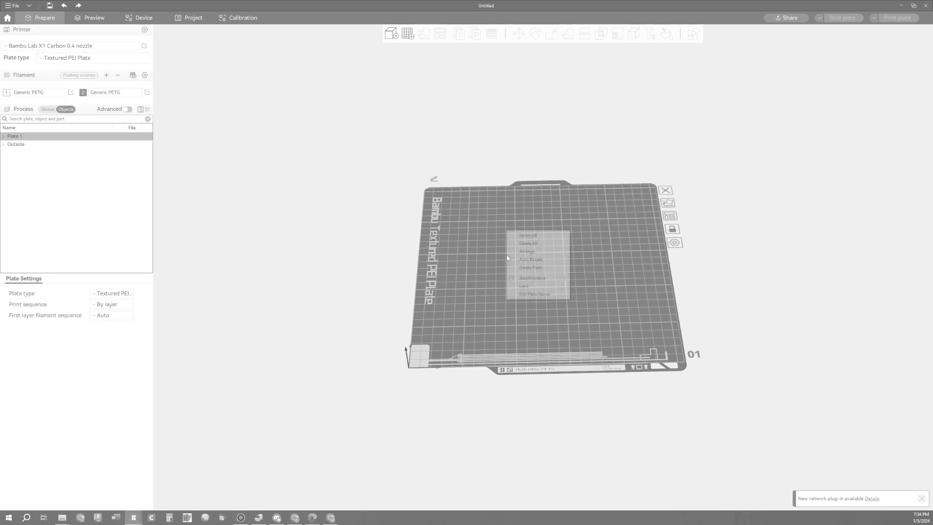
mouse_move(540, 278)
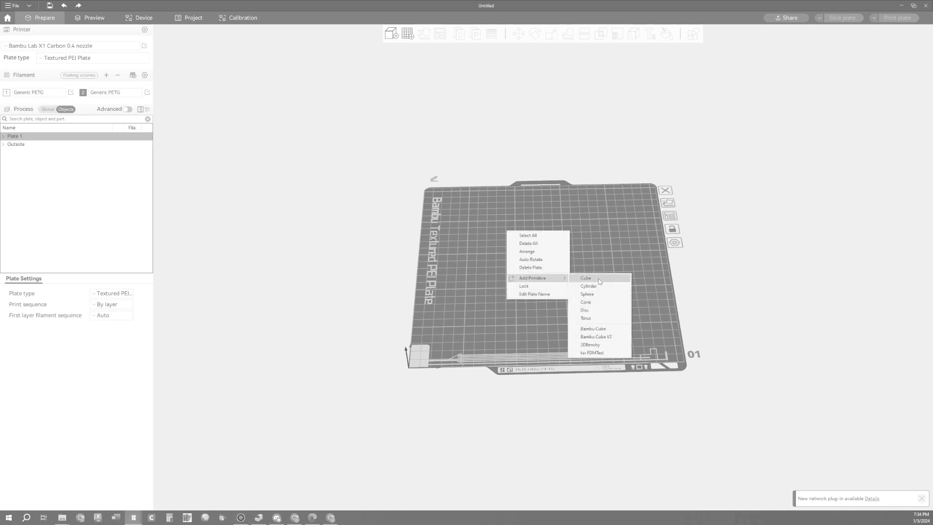
left_click(593, 286)
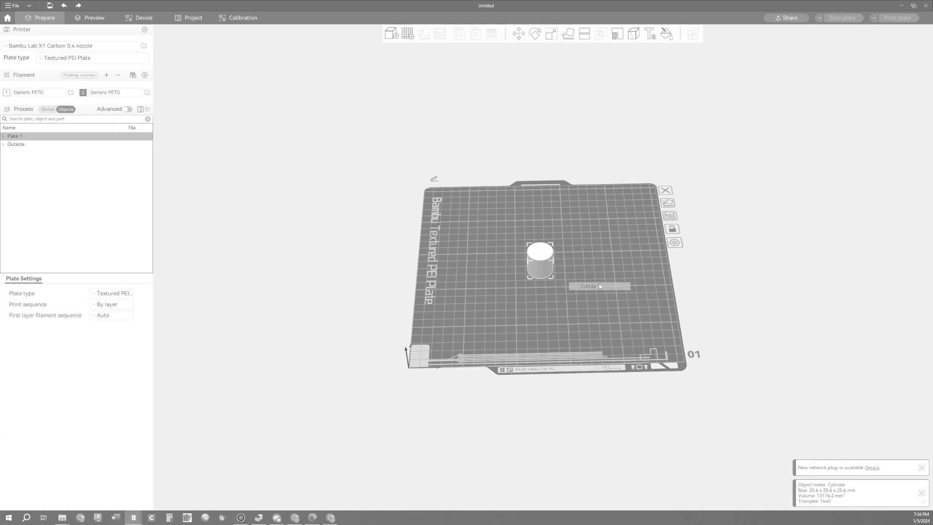
Add a cylindrical negative part to the new cylinder
right_click(538, 266)
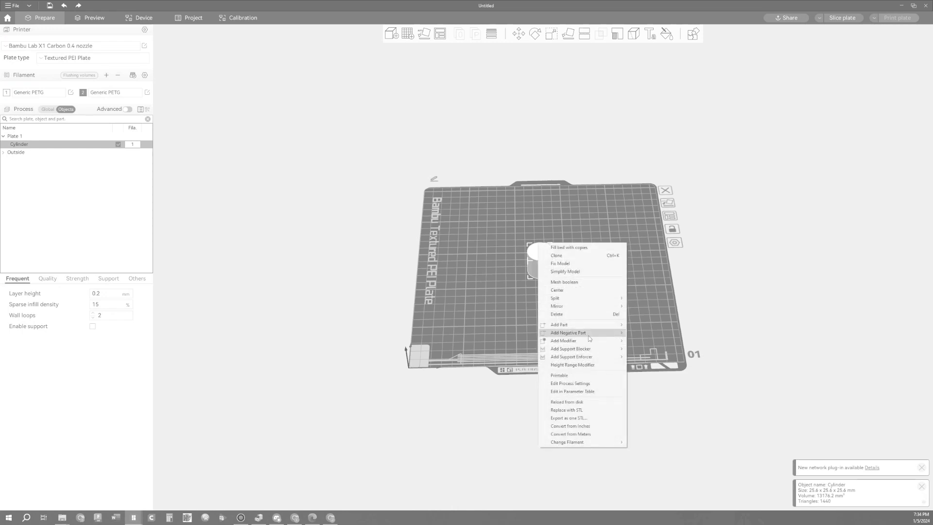
mouse_move(590, 338)
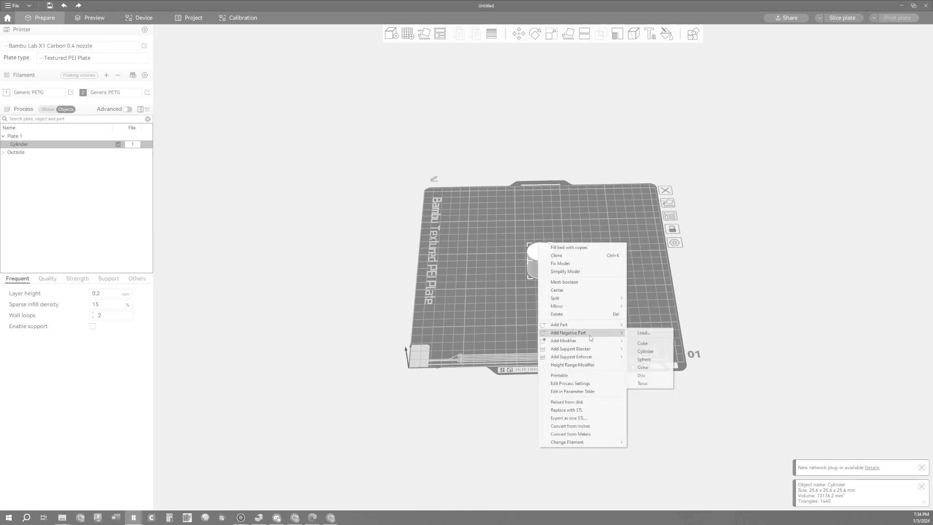
left_click(649, 355)
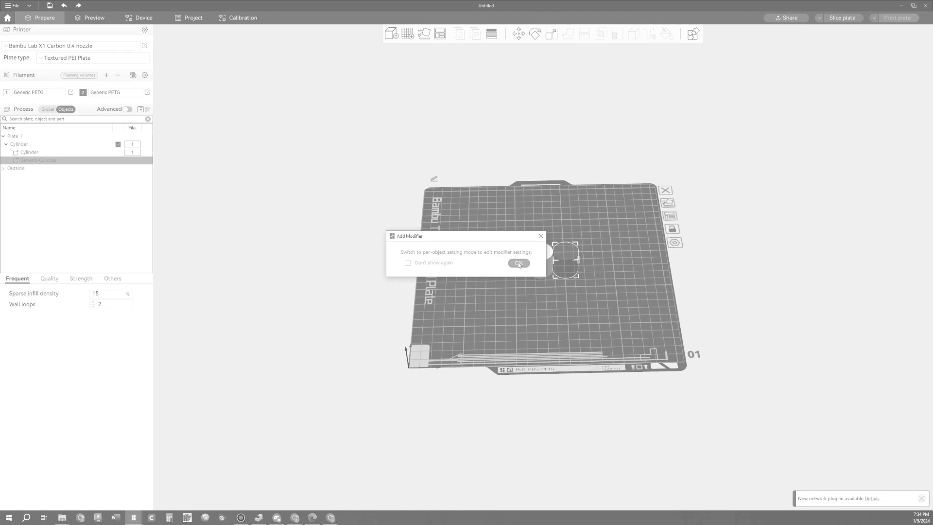
Dismiss the Add Modifier notice, centre the negative cylinder on the cylinder, and deselect everything
left_click(518, 264)
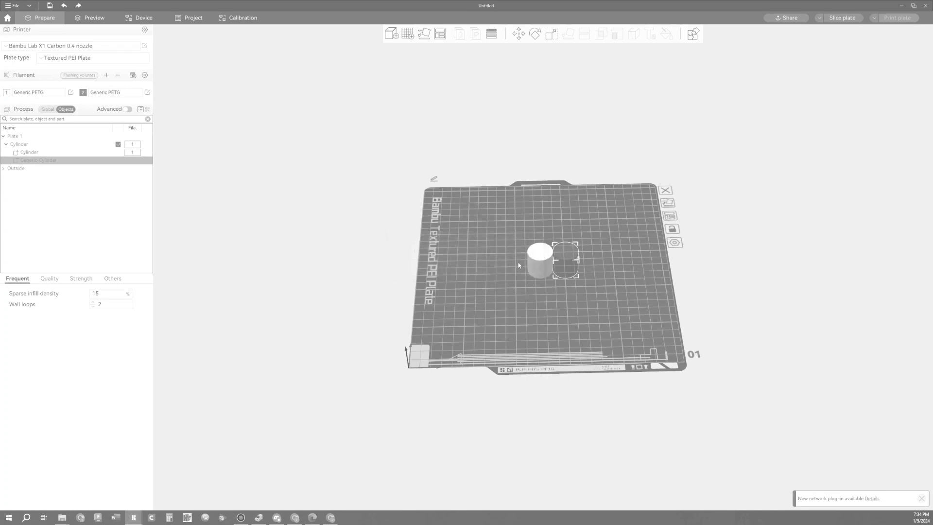
right_click(572, 256)
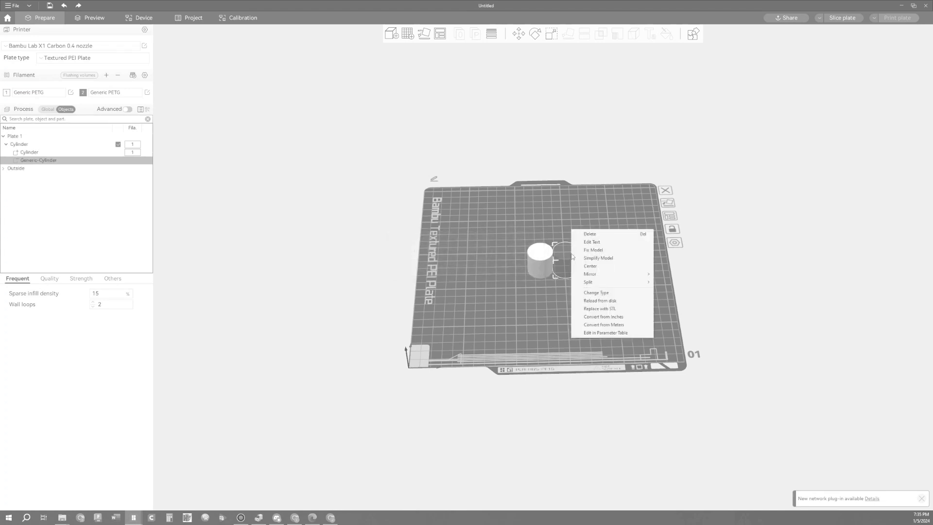
left_click(597, 266)
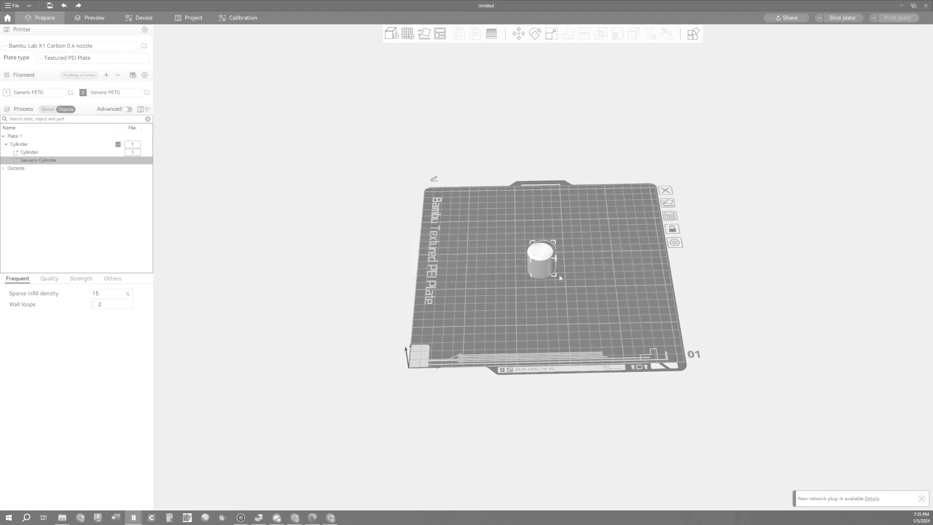
left_click(41, 154)
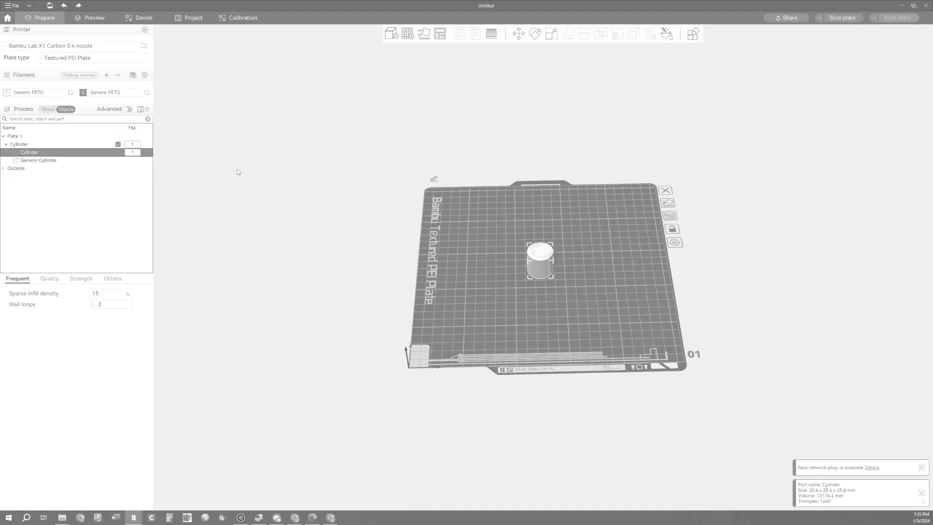
right_click(540, 247)
left_click(593, 286)
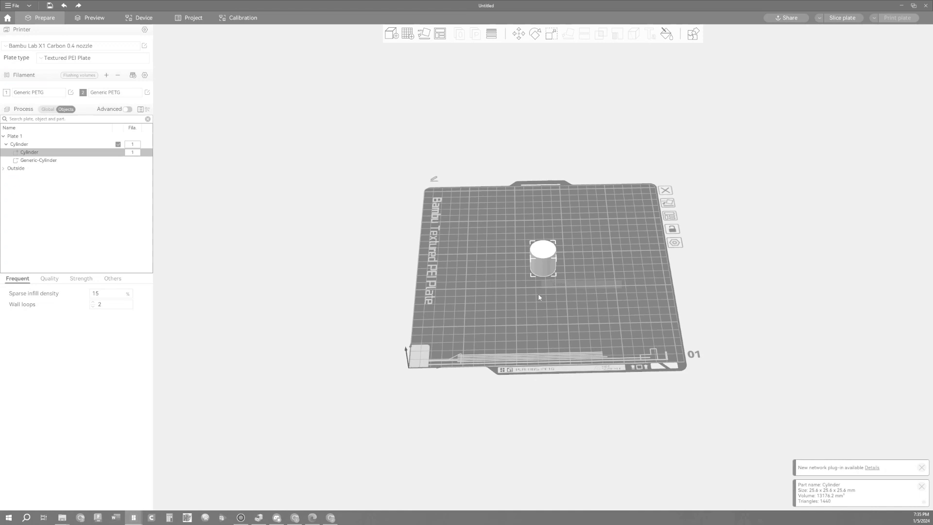
left_click(539, 297)
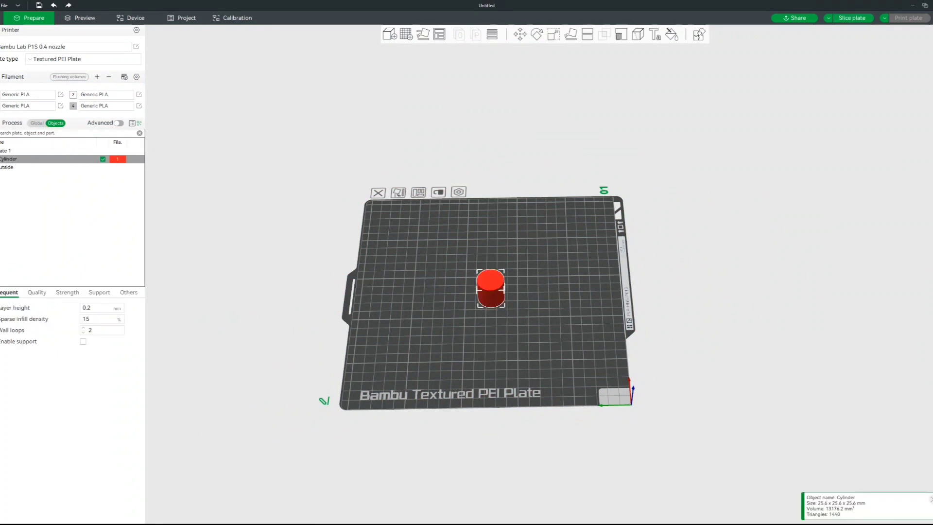
Scale the cylinder to Size X 45, Y 45 and Z 12 mm, then deselect it
left_click(553, 34)
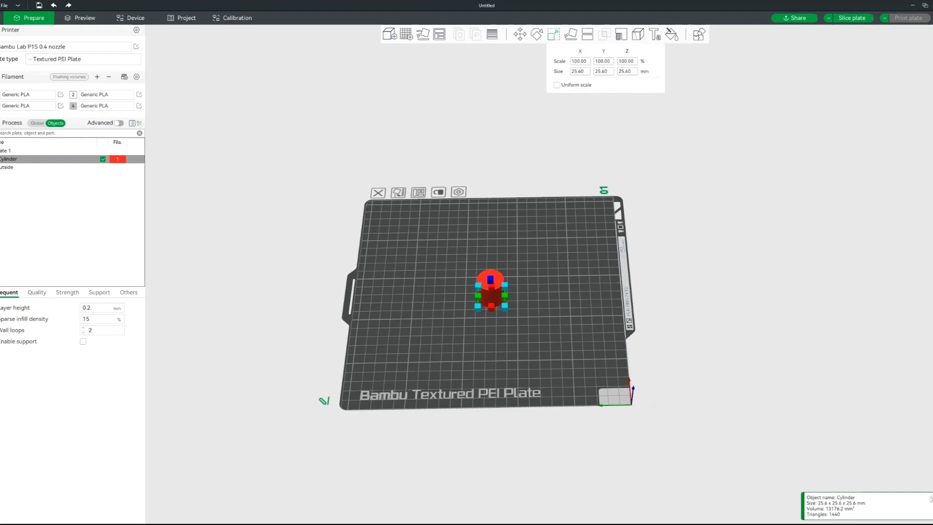
left_click(580, 71)
key("ctrl+a")
type("45")
key("Tab")
key("Tab")
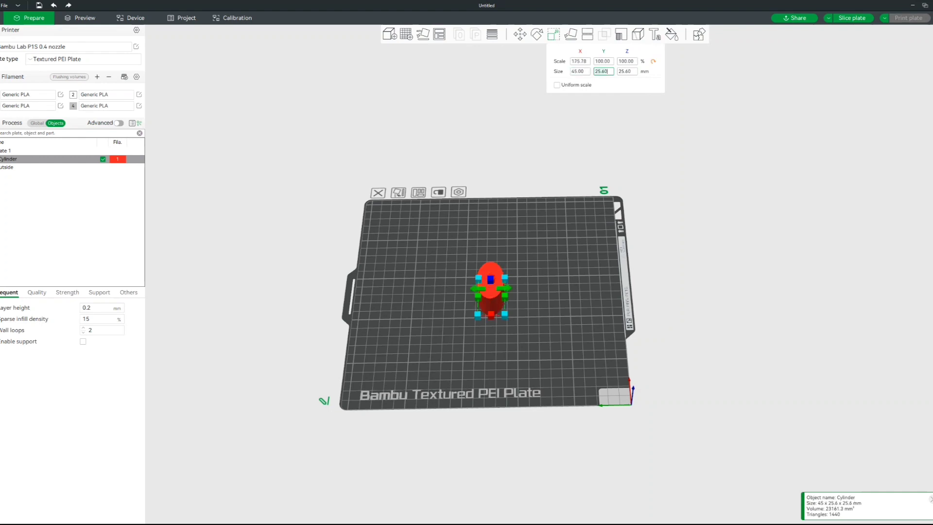
key("BackSpace")
key("BackSpace")
key("BackSpace")
key("BackSpace")
key("BackSpace")
type("45")
key("Tab")
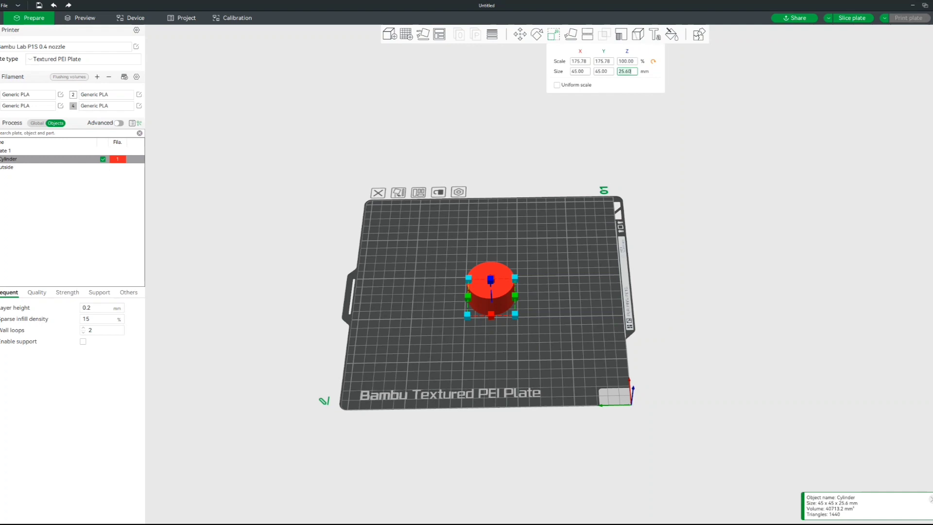
key("BackSpace")
key("BackSpace")
key("BackSpace")
key("BackSpace")
key("BackSpace")
type("1")
key("Tab")
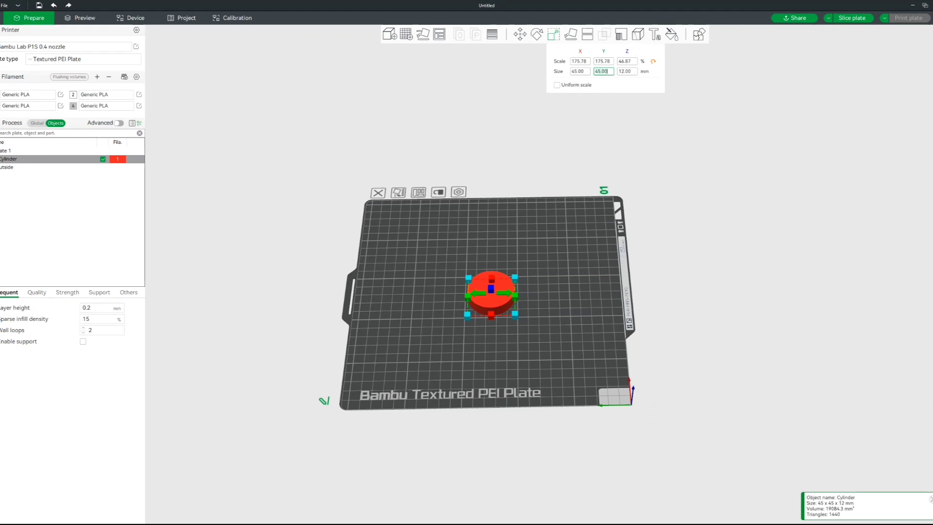
key("Escape")
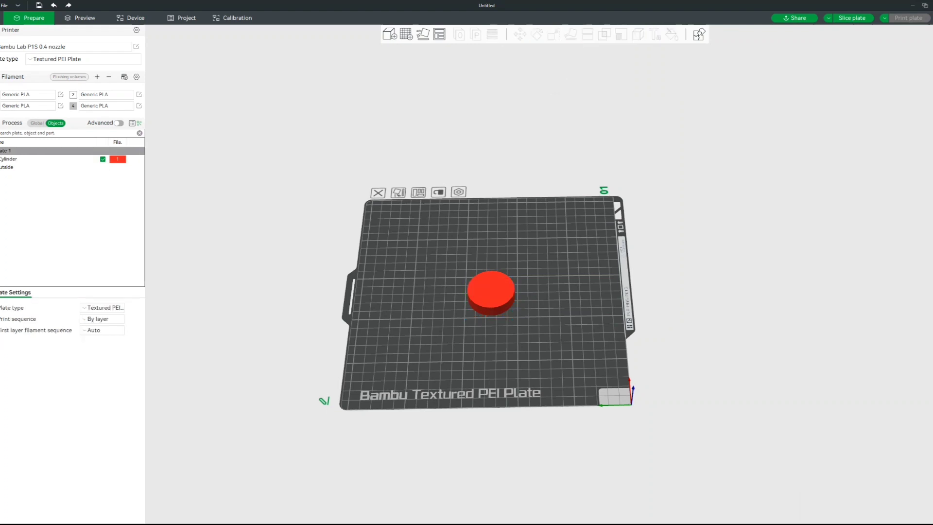
Resize the negative cylinder to 24 × 24 mm in X and Y, keeping its 25.6 mm height
left_click(491, 290)
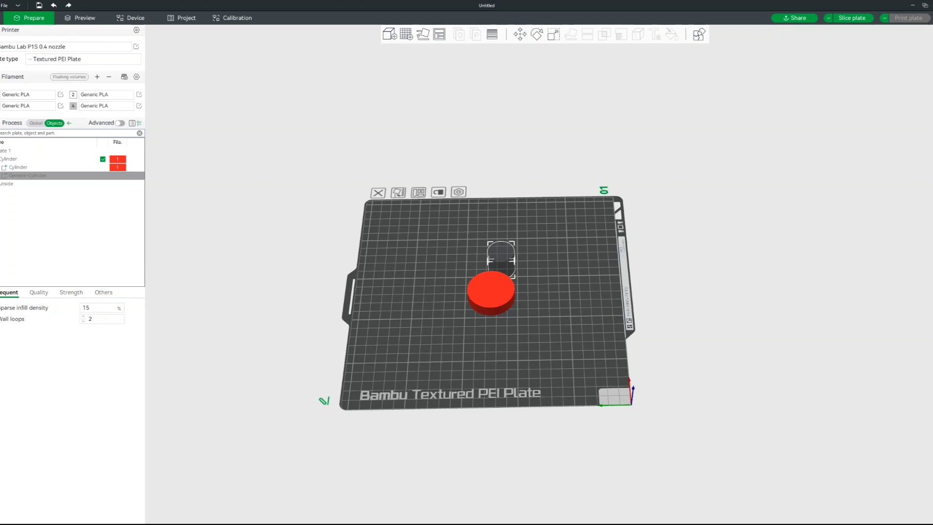
left_click(553, 34)
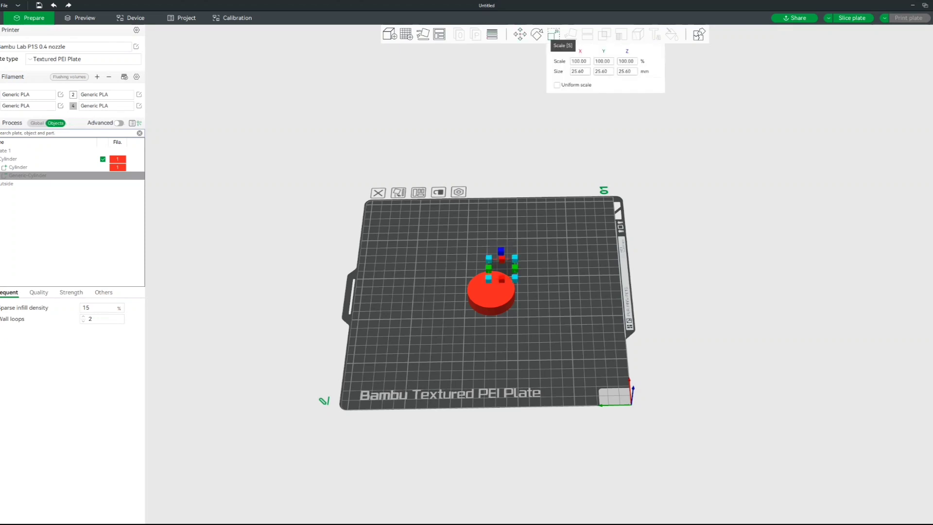
left_click(627, 71)
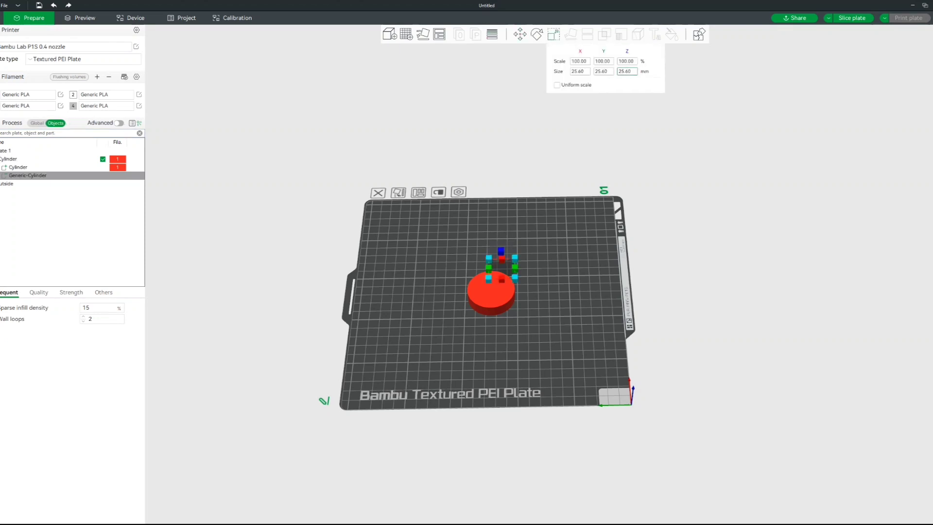
key("Return")
left_click(579, 71)
key("BackSpace")
key("BackSpace")
key("BackSpace")
key("BackSpace")
key("BackSpace")
type("24")
key("Tab")
type("24")
key("Escape")
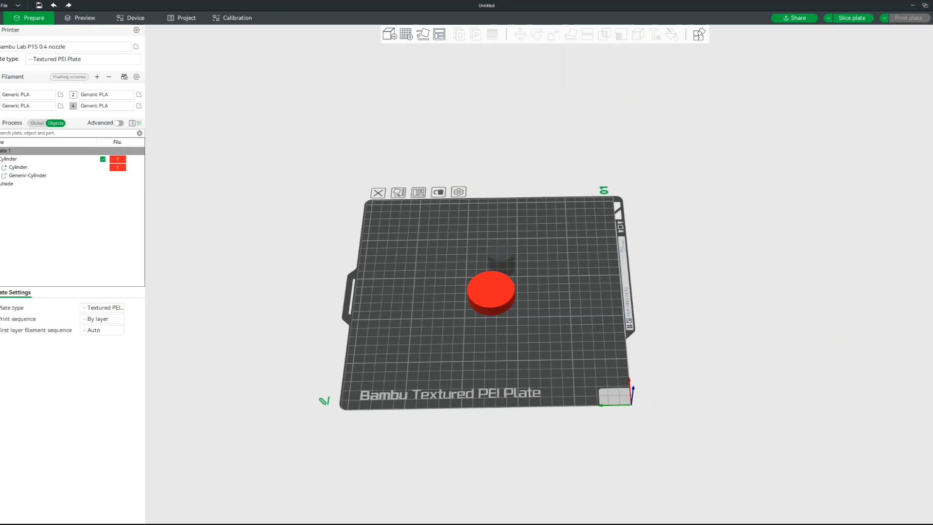
Set the negative cylinder's X and Y position to 0 to centre it
left_click(18, 167)
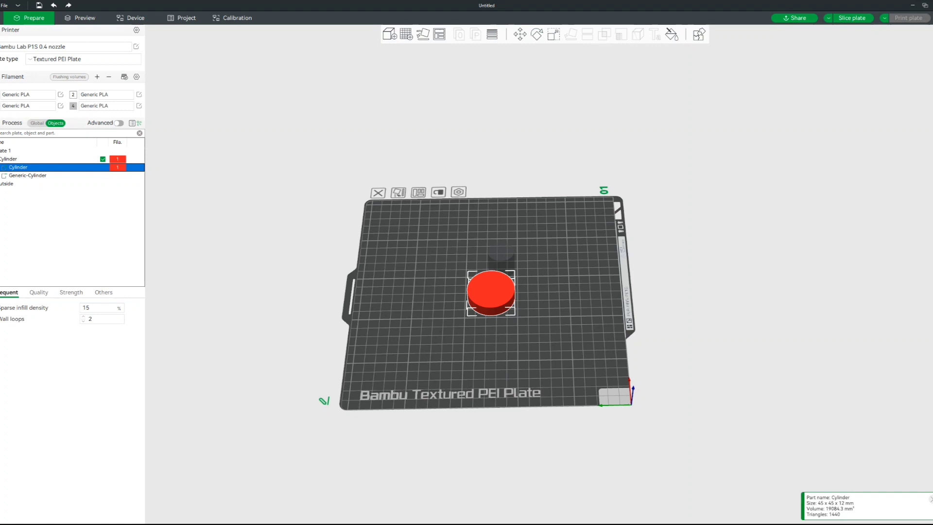
key("m")
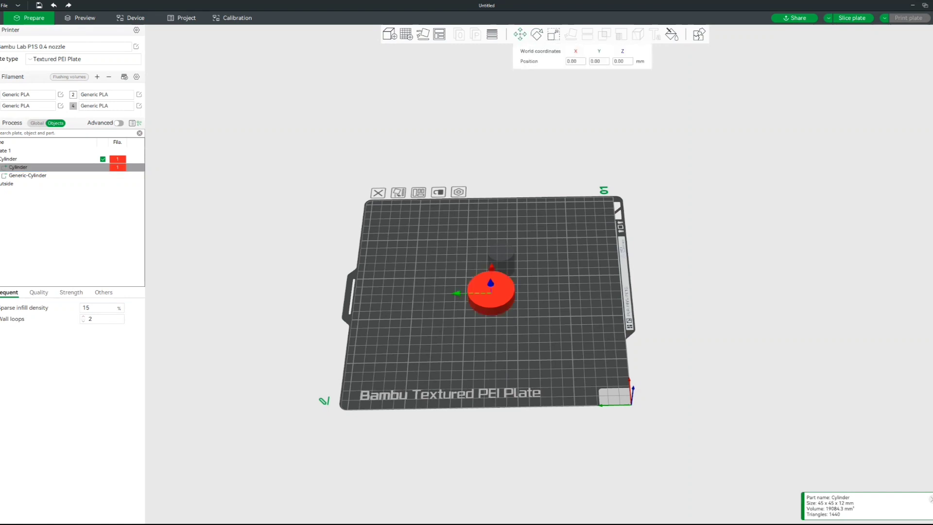
key("Tab")
key("Tab")
key("Tab")
left_click(28, 175)
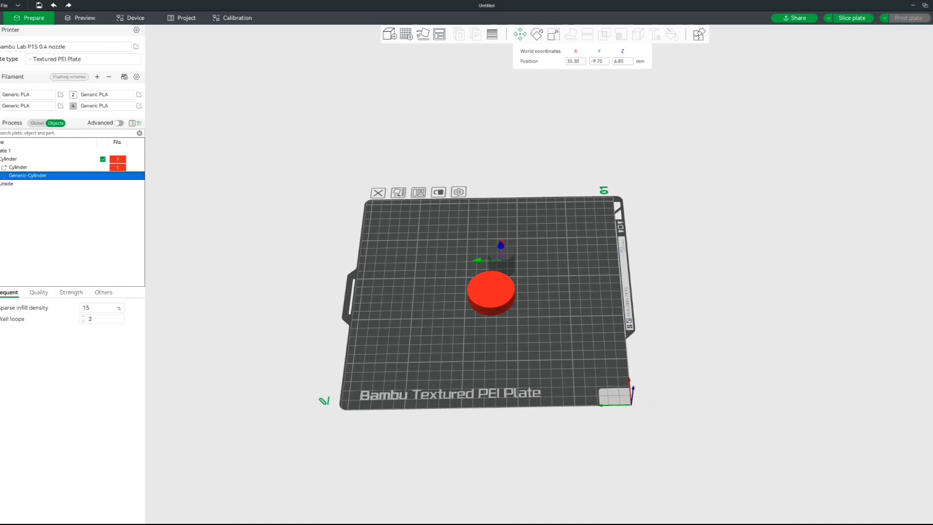
left_click(576, 61)
type("0")
key("Tab")
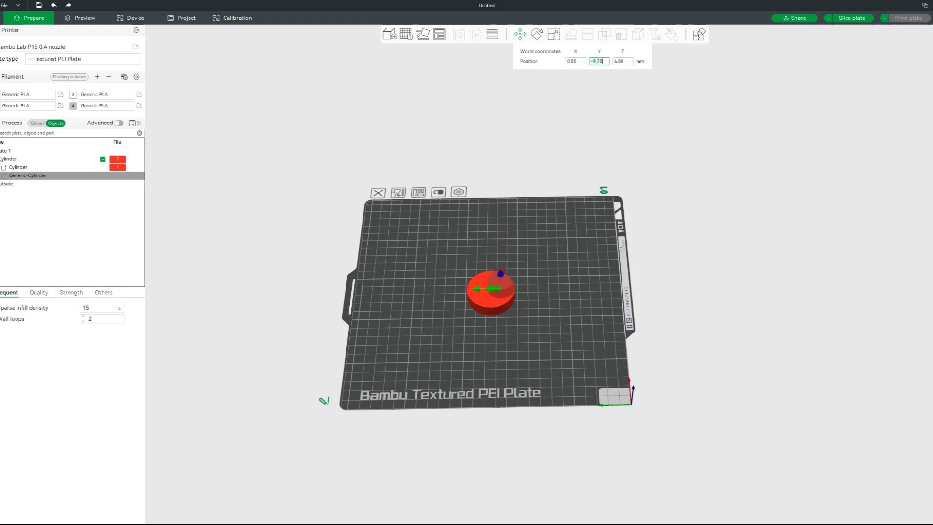
type("0")
key("Escape")
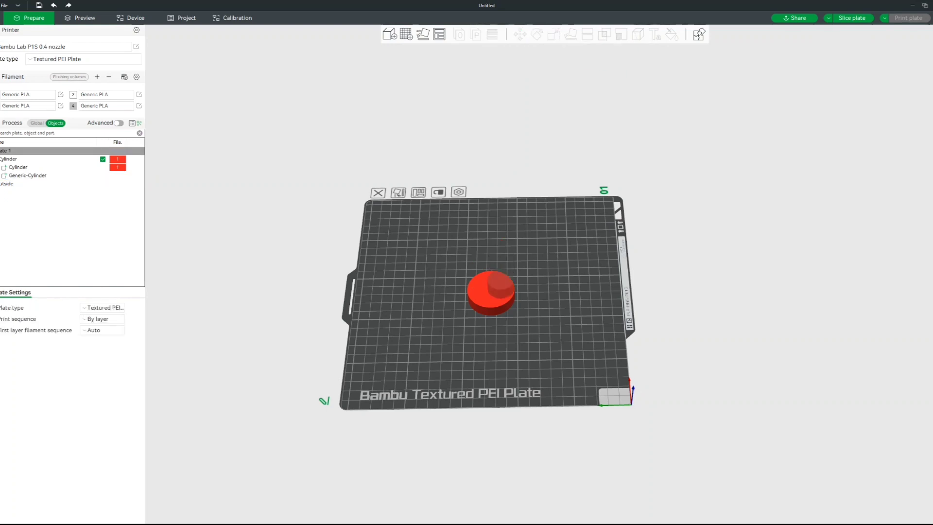
Check the negative part's position, then slice the plate to preview the ring with its hole
left_click(500, 284)
key("m")
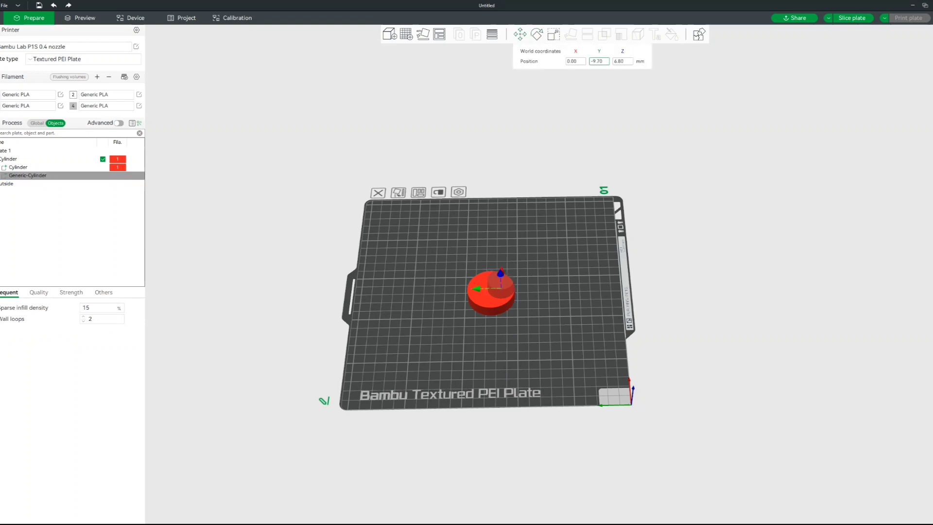
key("Escape")
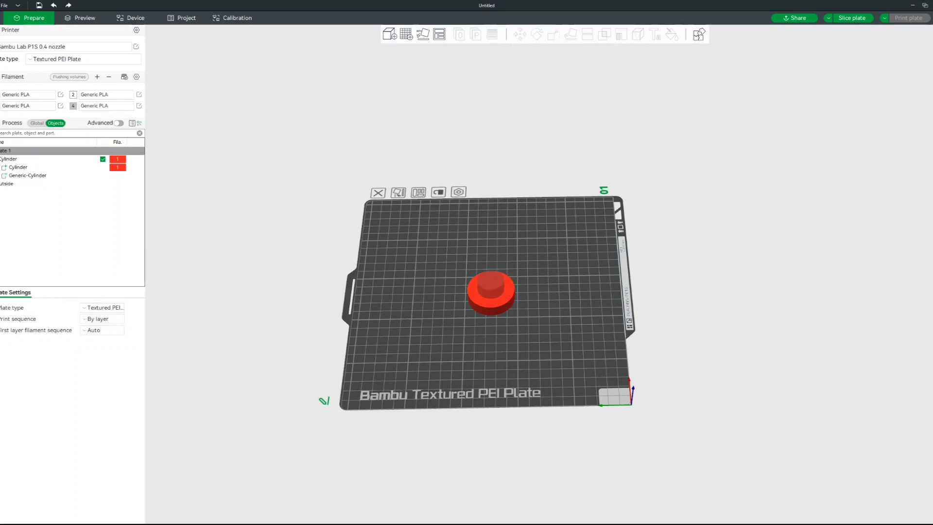
left_click_drag(729, 292, 894, 331)
scroll(490, 292, "up", 3)
key("ctrl+r")
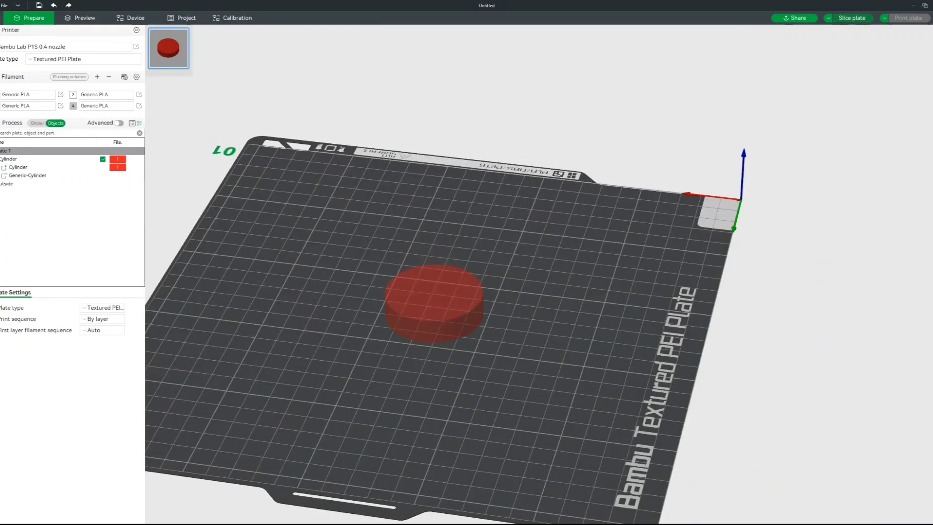